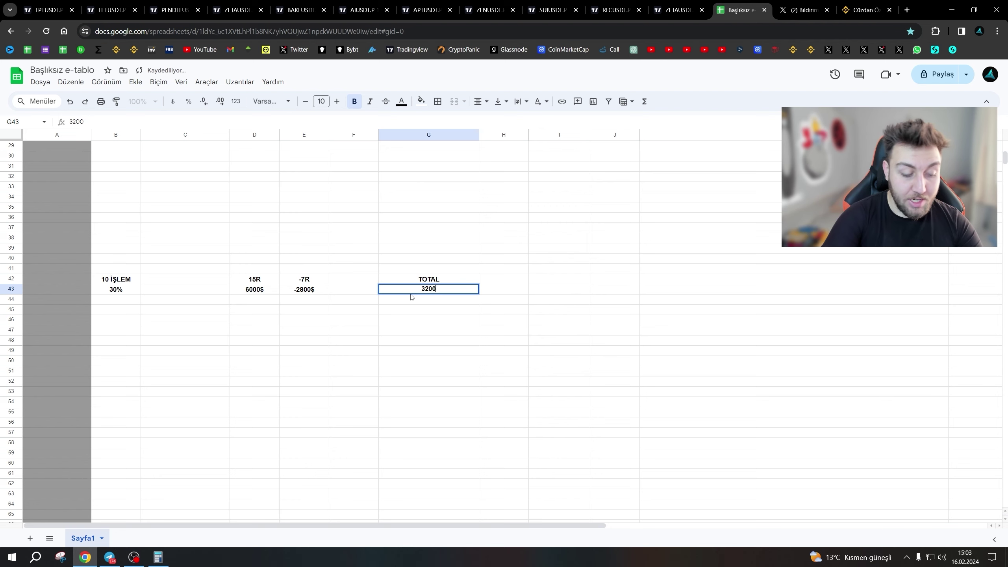
- Complete the TOTAL amount in cell G43 as 3200$
type("$")
key("Return")
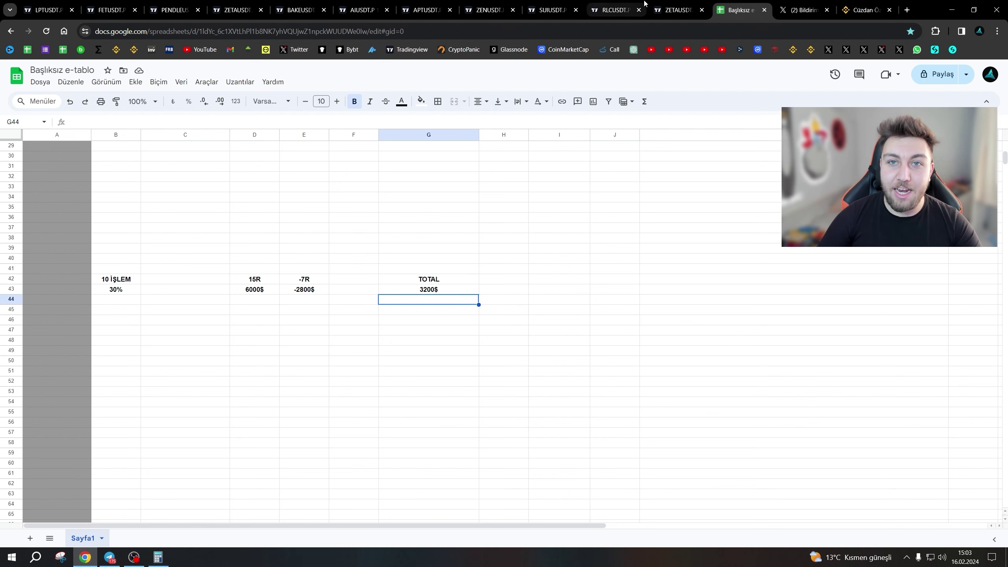
- Switch to the ZETAUSDT chart in TradingView and examine the long position from the lower grey zone
mouse_move(566, 3)
left_click(677, 10)
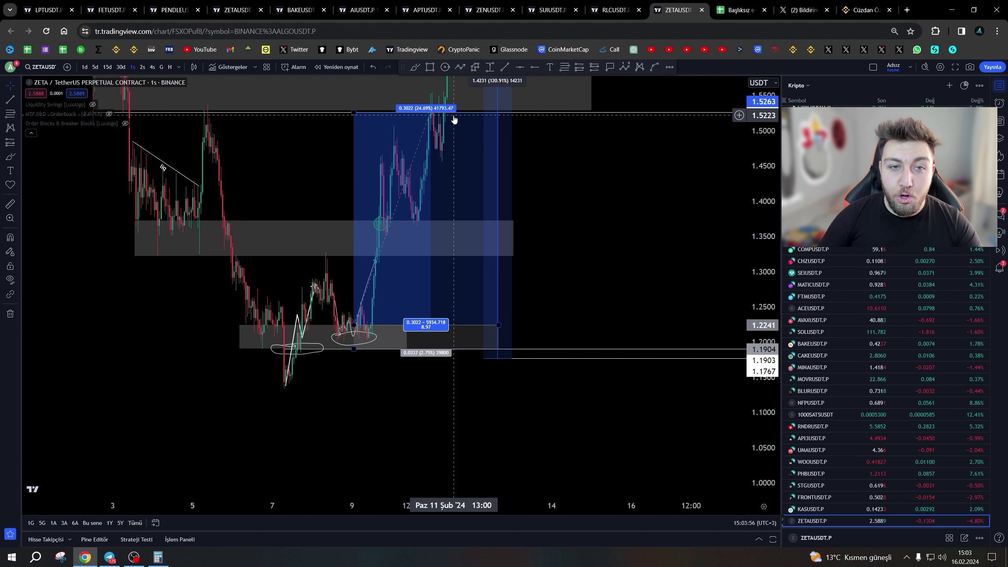
left_click(568, 128)
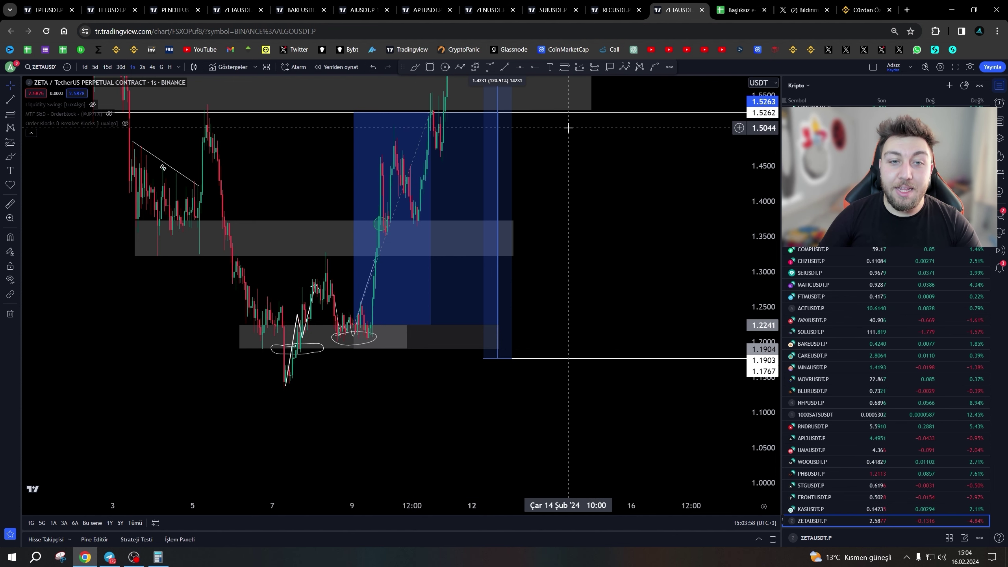
left_click(427, 226)
- Return to the Google Sheets spreadsheet and enter %1 in column B a few rows below the 30% cell
key("ctrl+Tab")
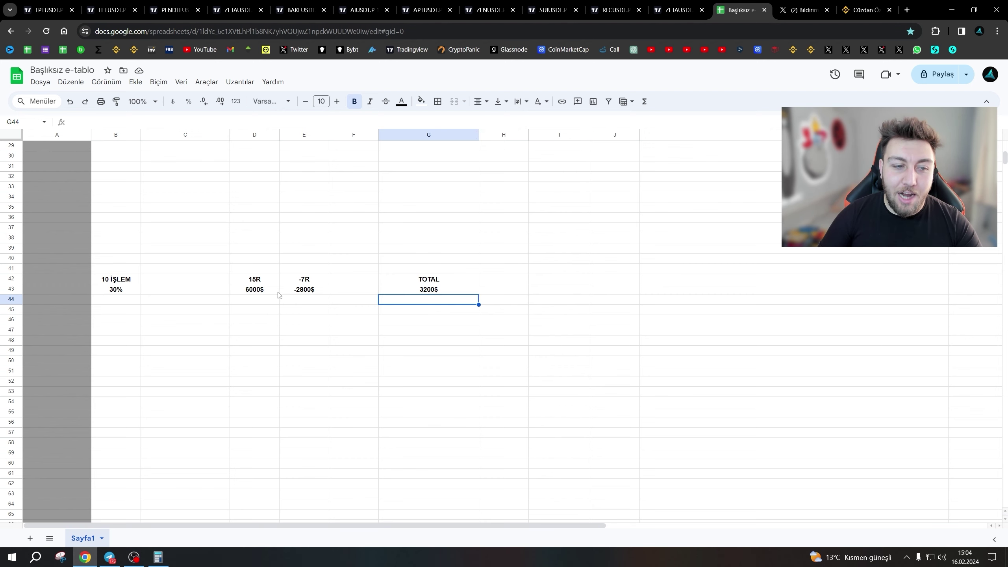
left_click(115, 322)
type("%1")
- Back on the ZETAUSDT chart in TradingView, draw a short rightward arrow along the upper edge of the lower grey zone
key("ctrl+shift+Tab")
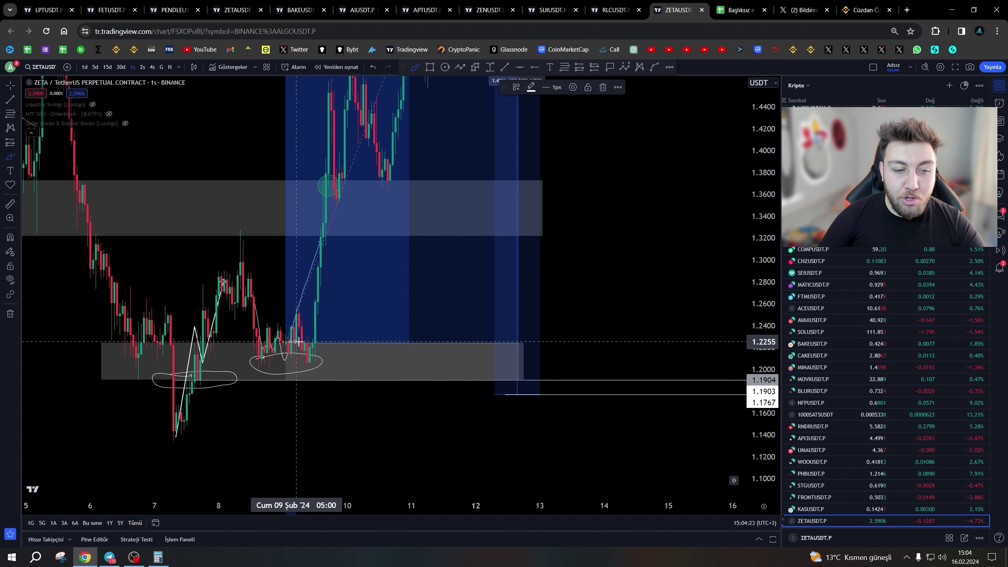
left_click(329, 342)
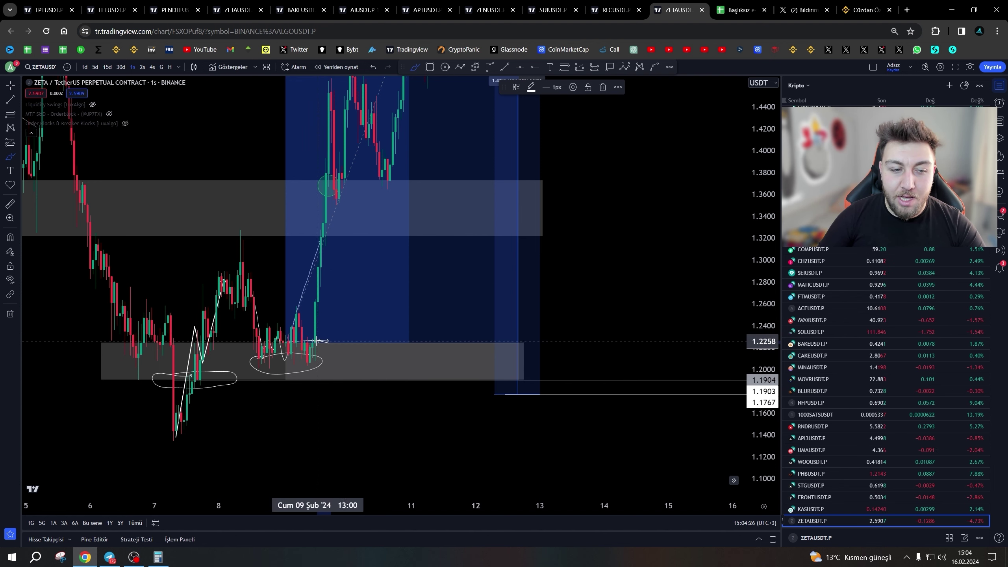
left_click(334, 376)
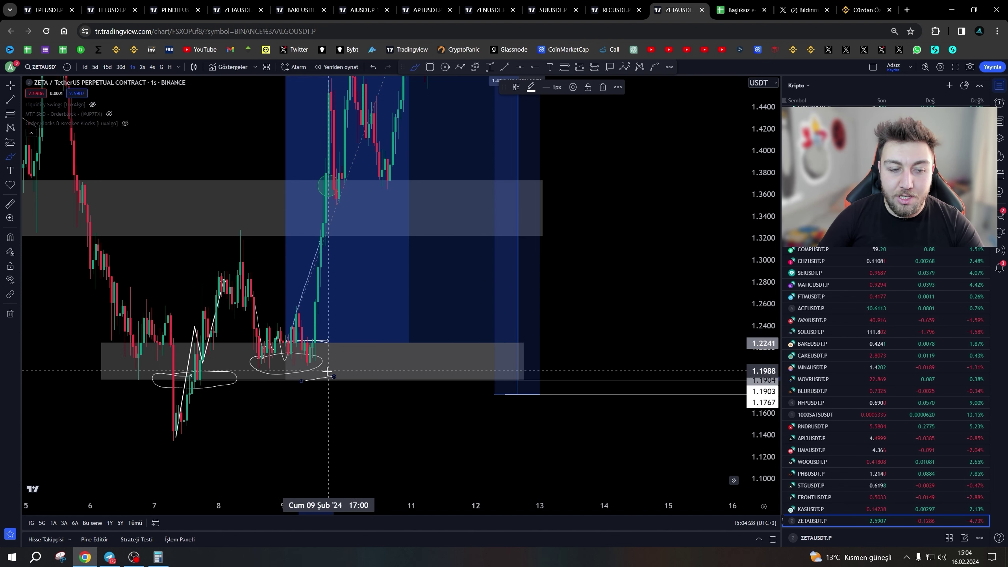
left_click(302, 380)
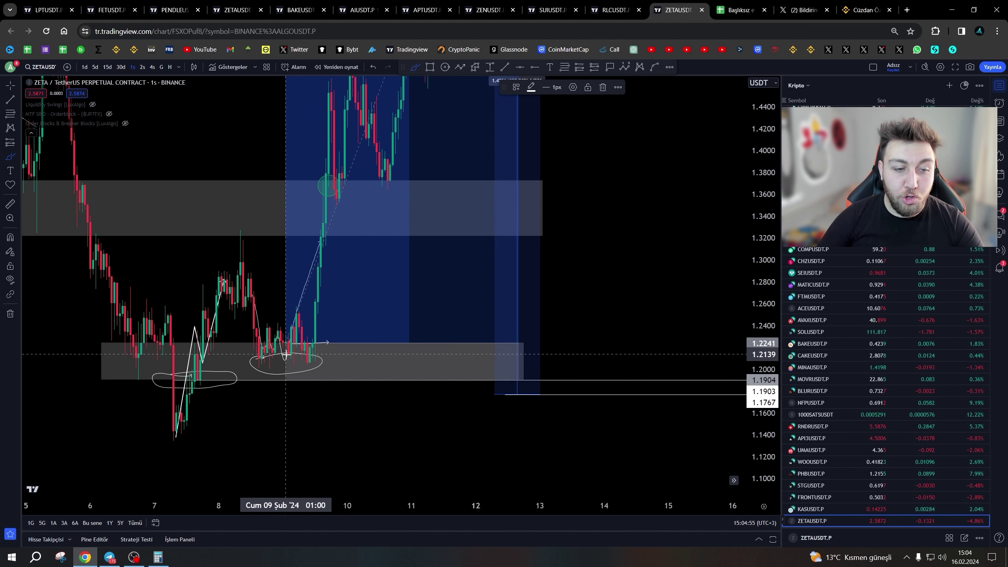
- Draw three more short rightward arrows below the first one, spaced down to the lower edge of the grey zone
left_click(288, 353)
left_click(327, 353)
left_click(288, 365)
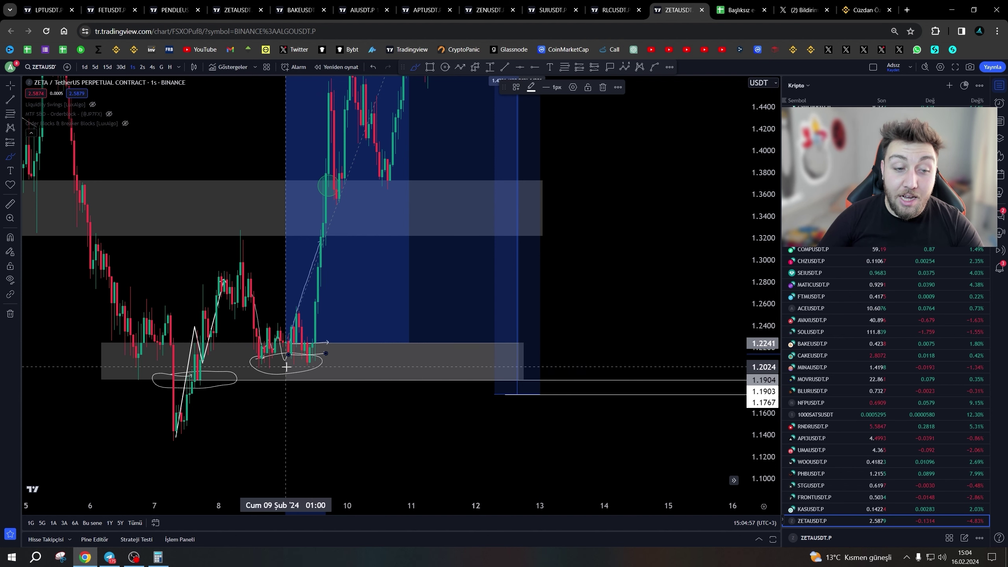
left_click(329, 366)
left_click(288, 380)
left_click(338, 381)
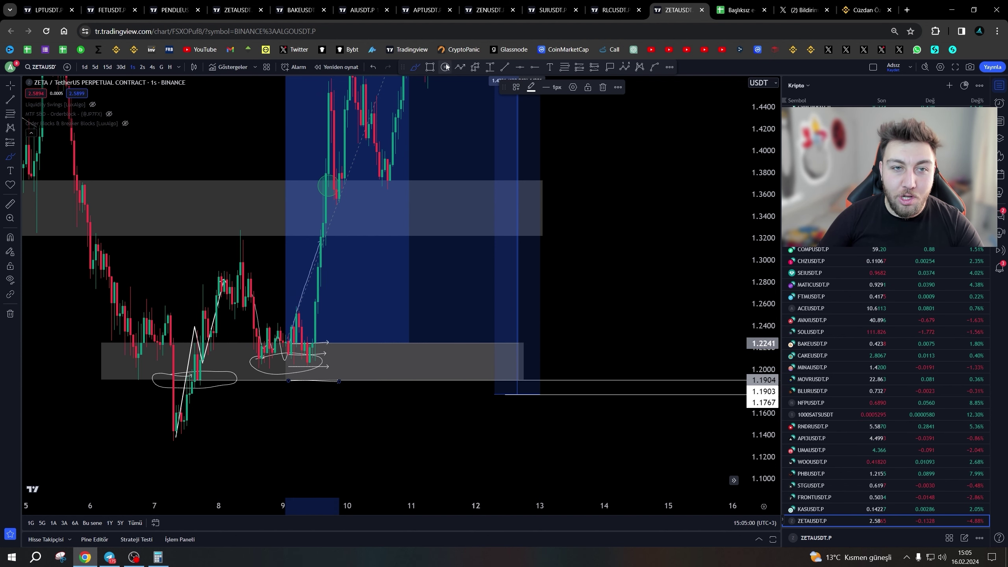
- Measure the lower grey zone's price range, shorten the measurement to the zone's lower half, and delete it
left_click(490, 67)
left_click(367, 342)
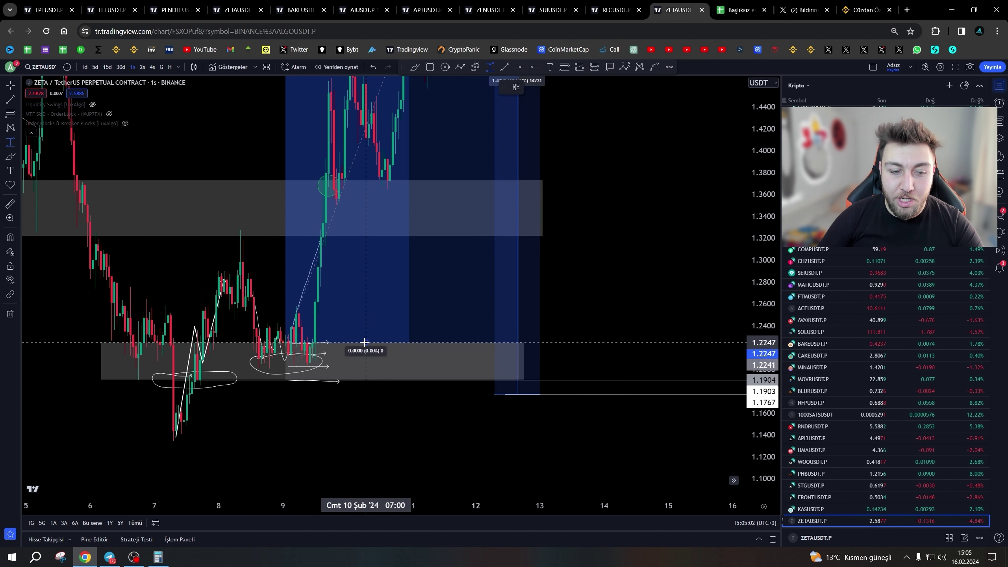
left_click(385, 380)
left_click_drag(367, 342, 367, 361)
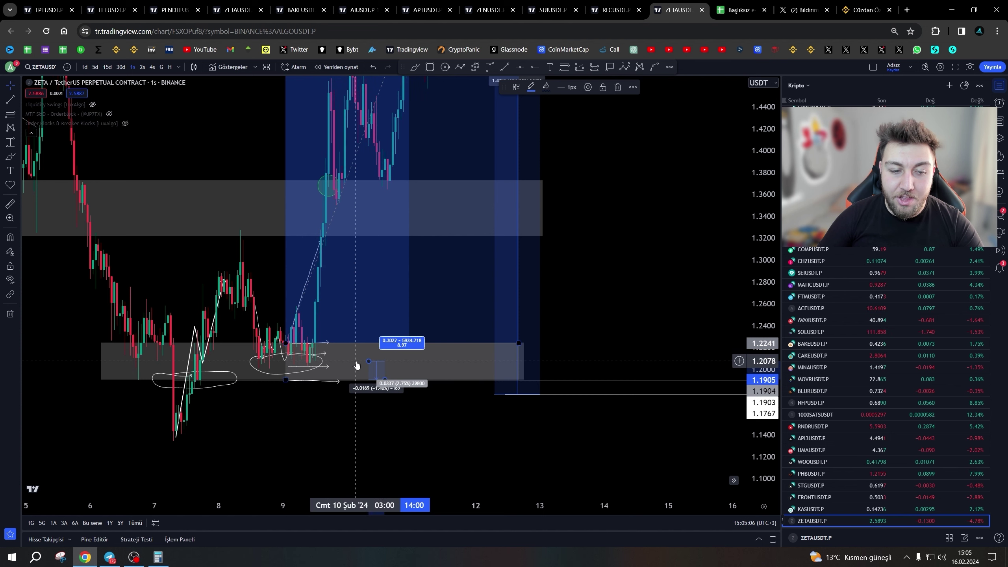
key("Delete")
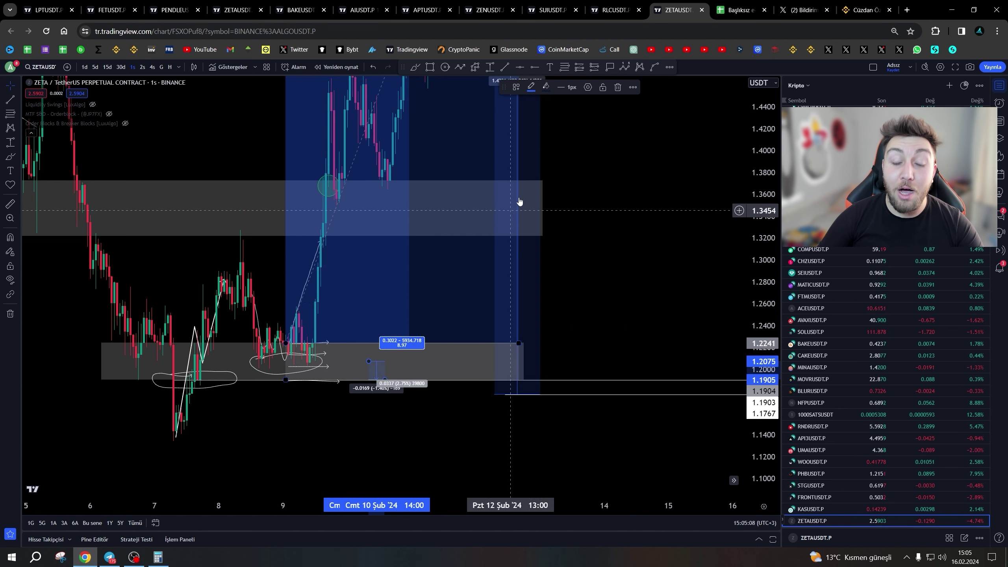
- Draw a rising brush stroke from the lower grey zone upward along the rally
left_click(414, 68)
mouse_move(285, 324)
left_mouse_down()
mouse_move(308, 363)
mouse_move(385, 210)
left_mouse_up()
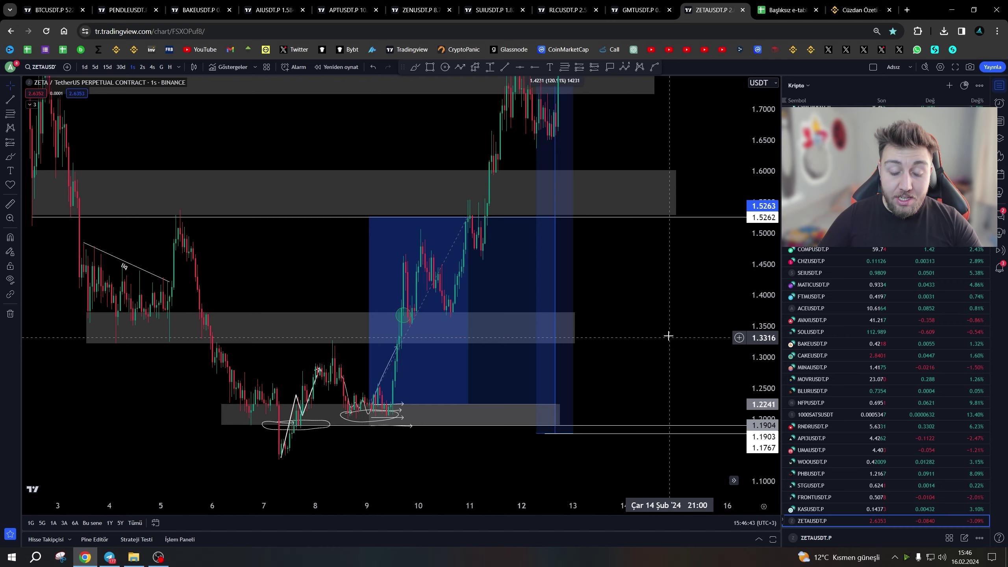
- Place a short position in the empty area after the price action, with its entry at about 1.4453
scroll(668, 333, "up", 3)
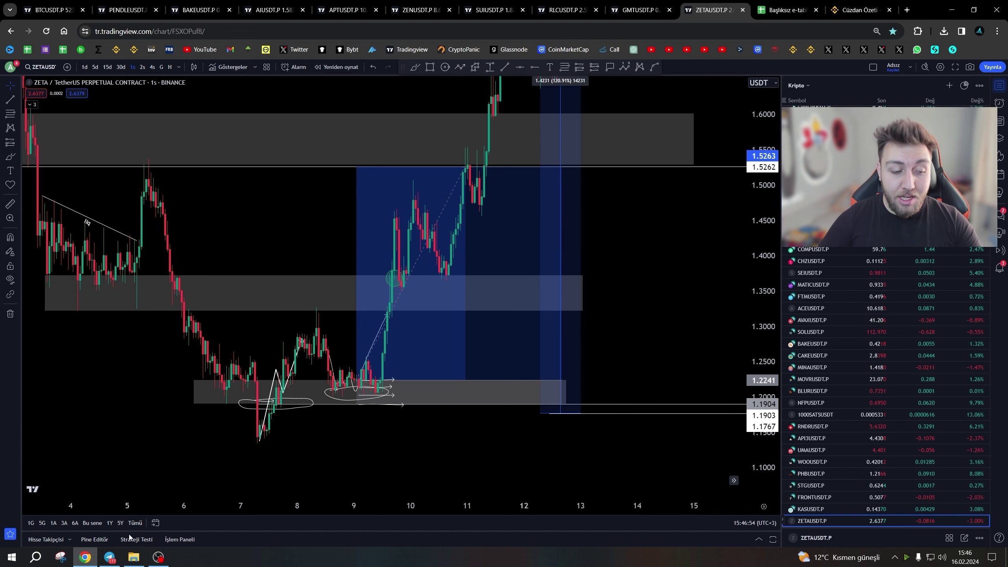
left_click_drag(661, 269, 680, 263)
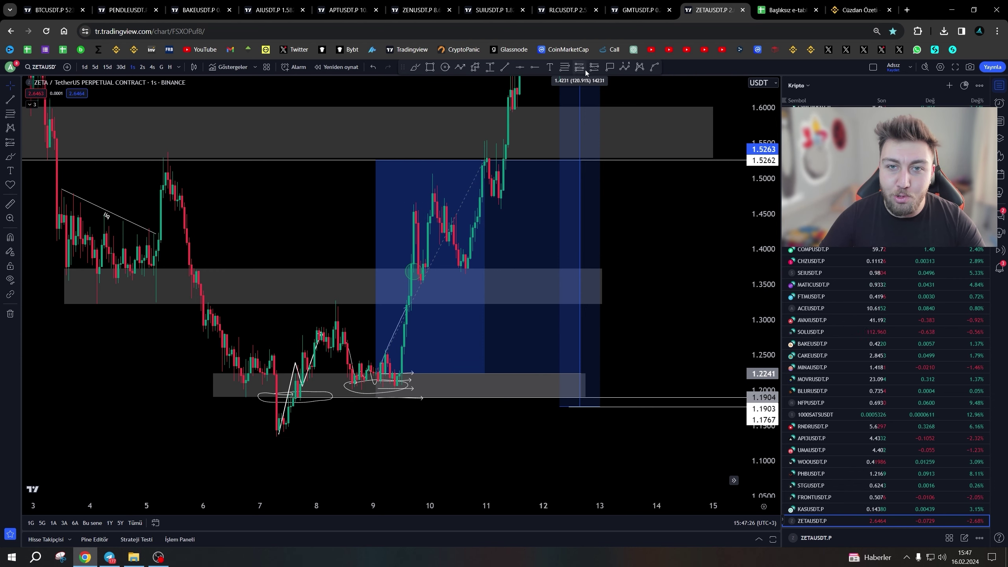
left_click(10, 170)
left_click(56, 168)
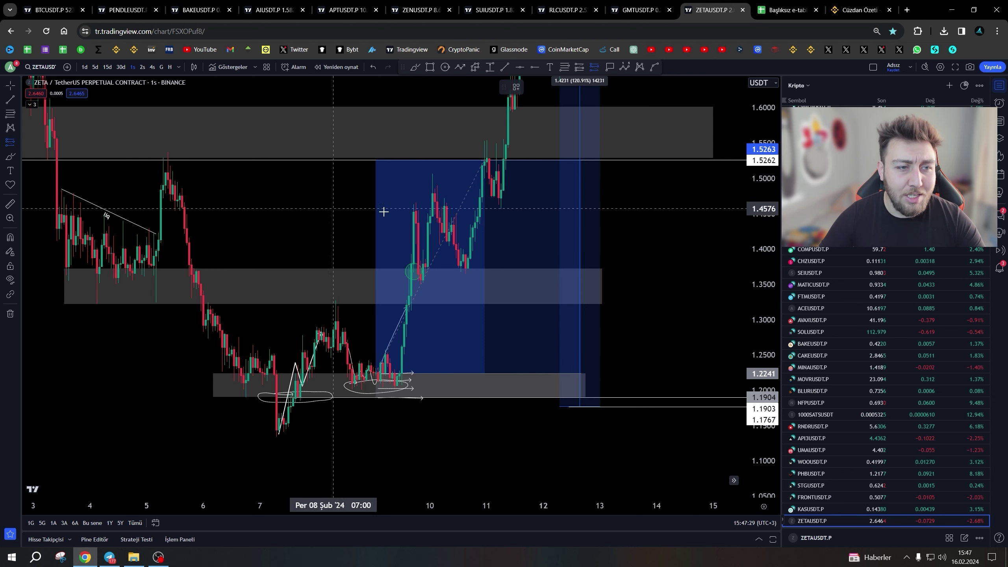
left_click(636, 216)
left_click_drag(636, 216, 459, 254)
left_click(508, 228)
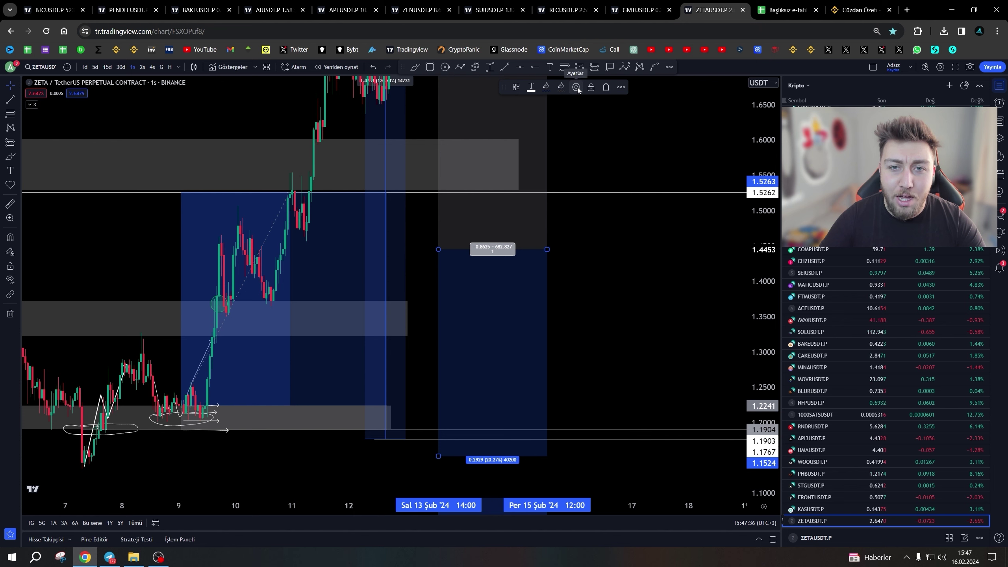
- Open the short position's settings and examine the account size, unit size and risk inputs
left_click(576, 87)
left_click(505, 222)
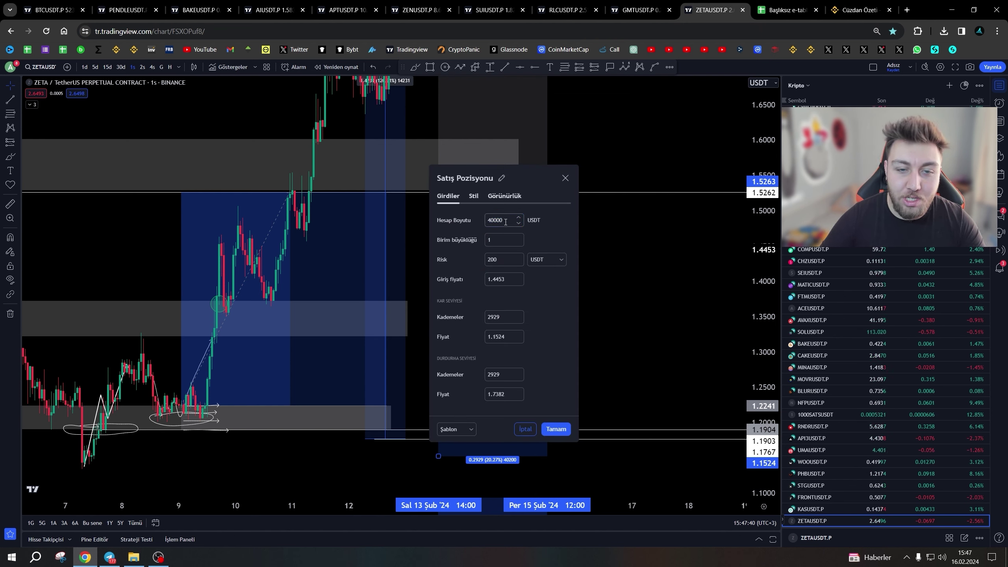
left_click(495, 241)
left_click(547, 241)
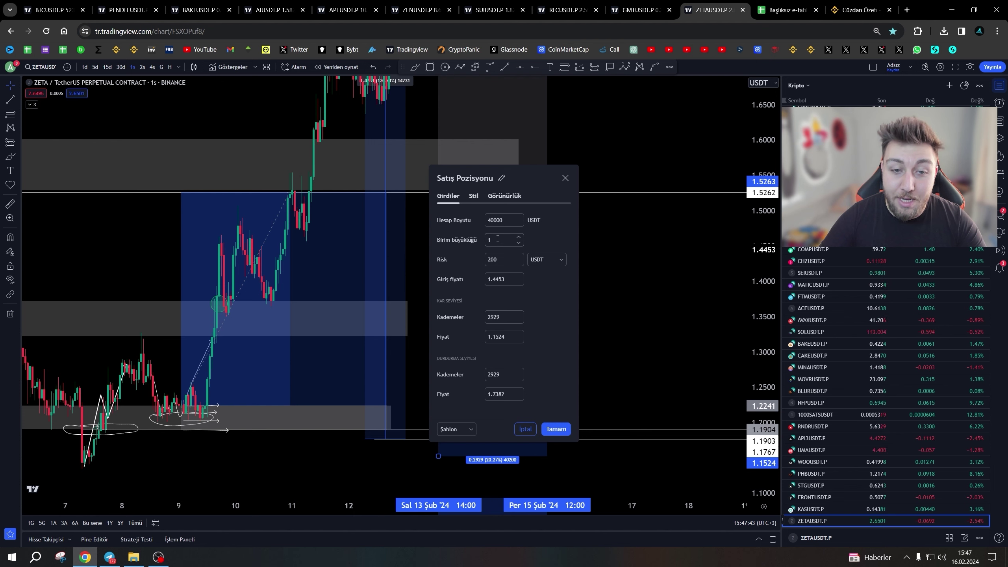
left_click(501, 259)
left_click(555, 244)
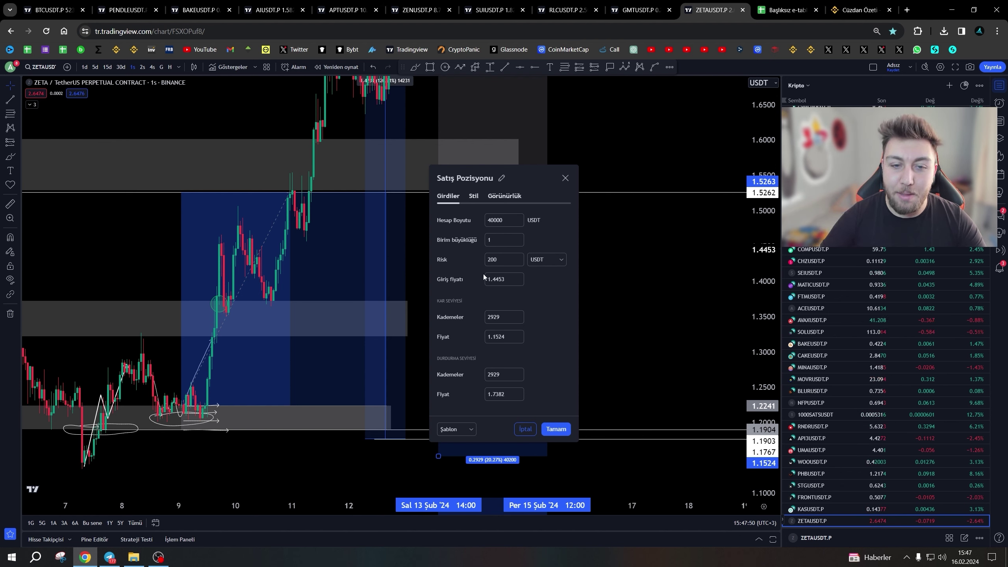
left_click(501, 259)
left_click(546, 241)
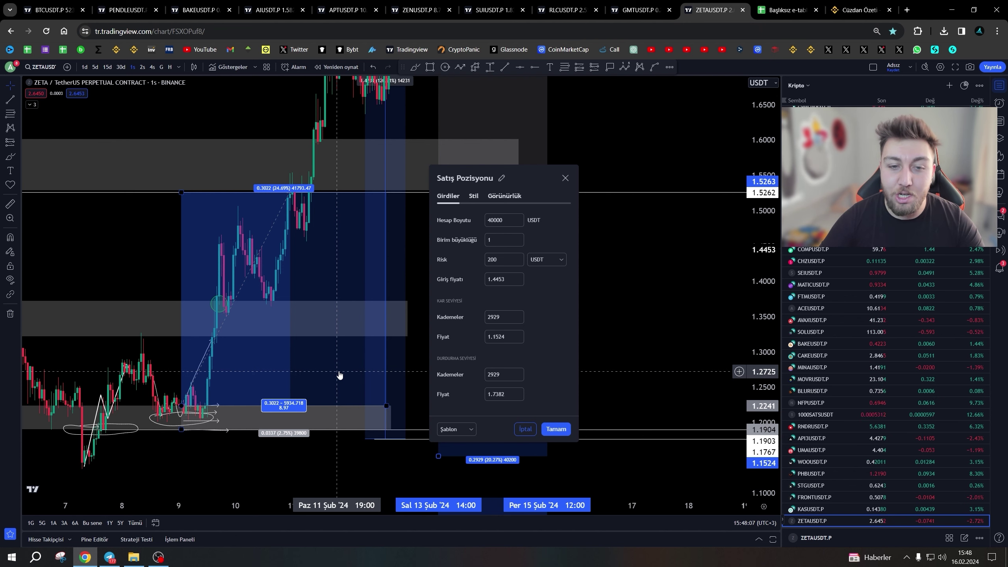
- Set the short position's risk to 400 USDT and apply the settings
double_click(500, 265)
type("40")
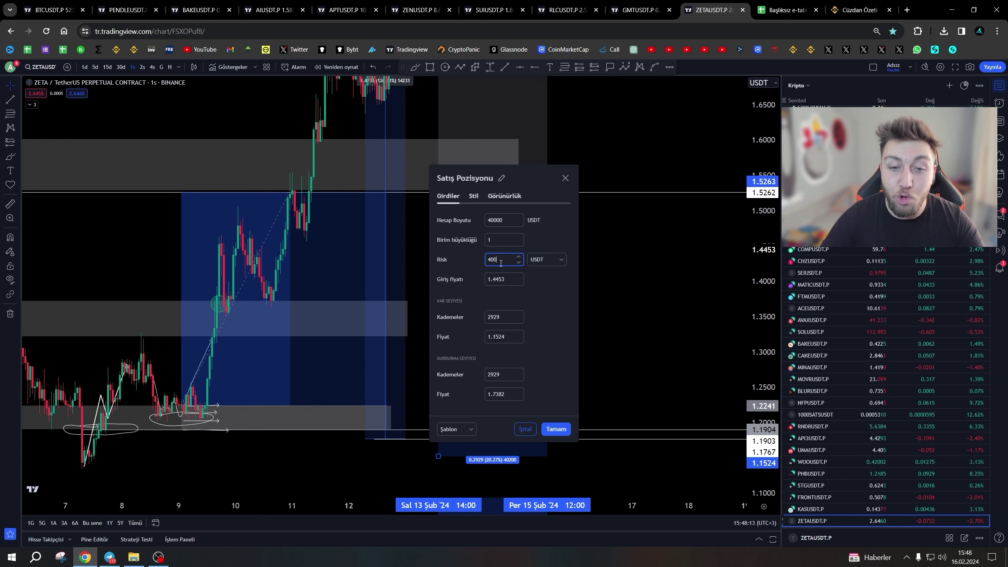
left_click(546, 259)
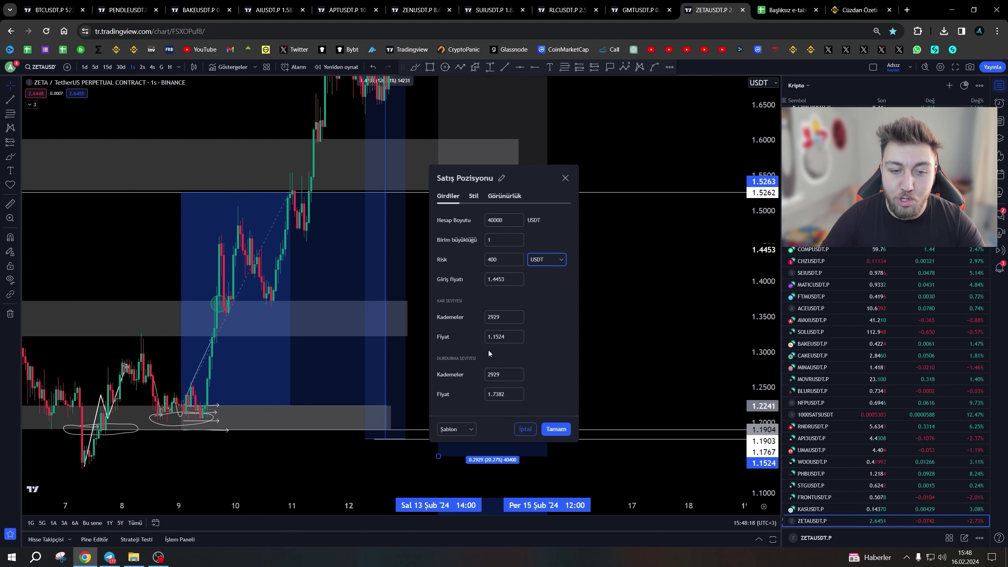
left_click(556, 429)
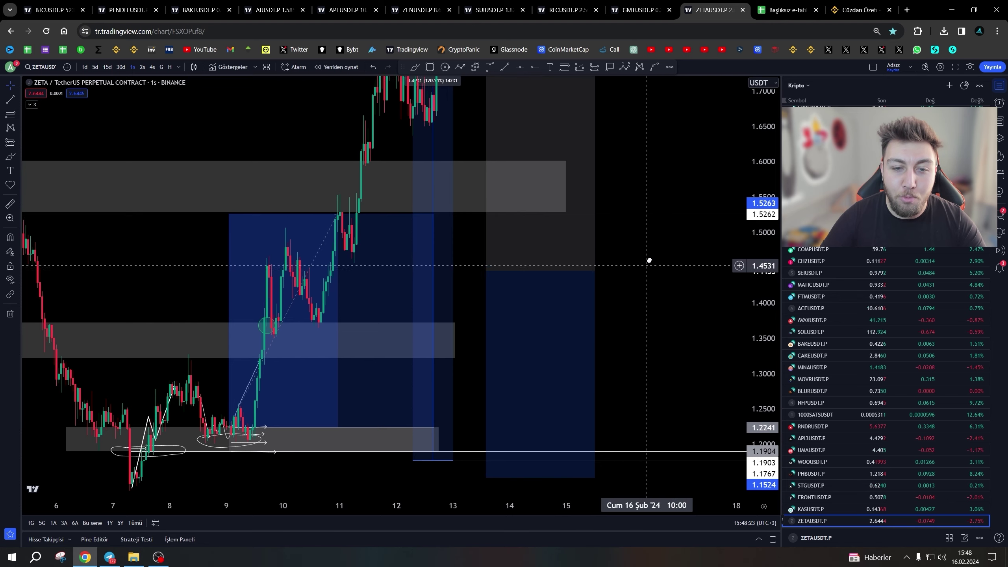
- Delete the short position placed after the older price action
left_click_drag(648, 266, 673, 220)
left_click(547, 228)
mouse_move(596, 164)
left_mouse_down()
mouse_move(659, 315)
mouse_move(618, 191)
mouse_move(599, 233)
mouse_move(672, 234)
mouse_move(680, 333)
mouse_move(495, 300)
left_mouse_up()
left_click(606, 87)
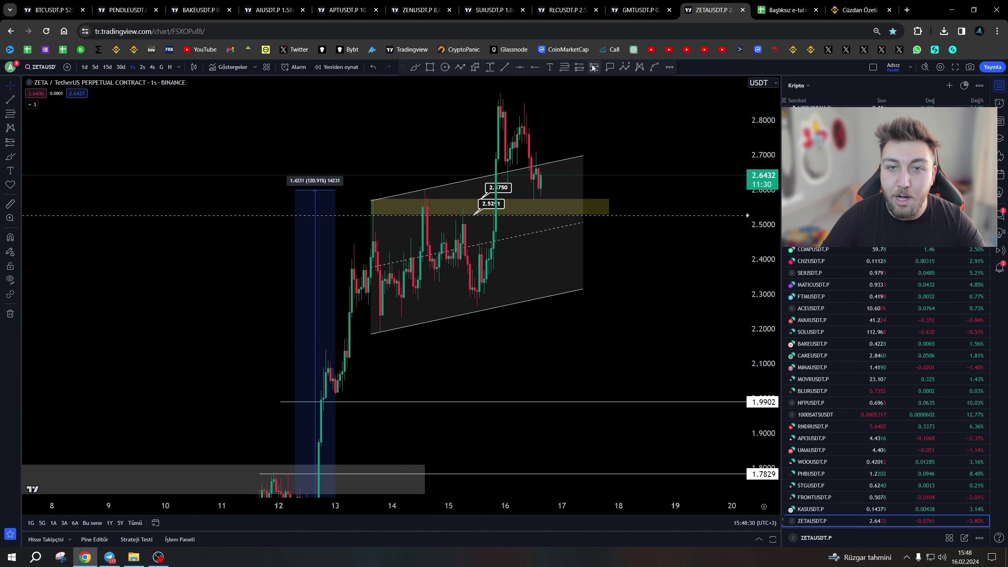
- Place a new short position beside the latest candle with its entry at 2.5295, and check its risk setting
left_click(541, 214)
left_click(577, 87)
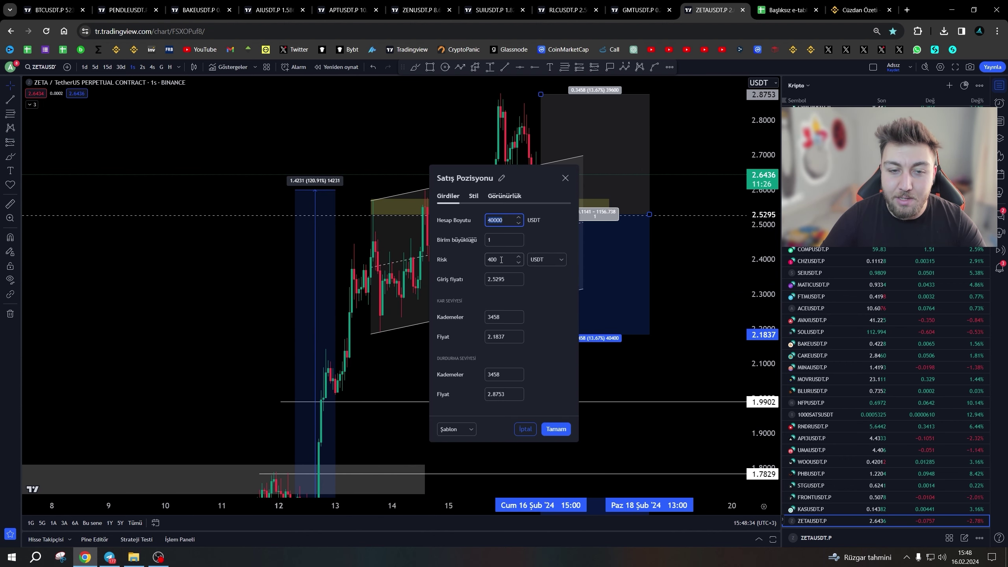
left_click(556, 429)
- Adjust the new short position's stop level to 2.7085 and its target to 2.0980
left_click_drag(684, 289, 658, 336)
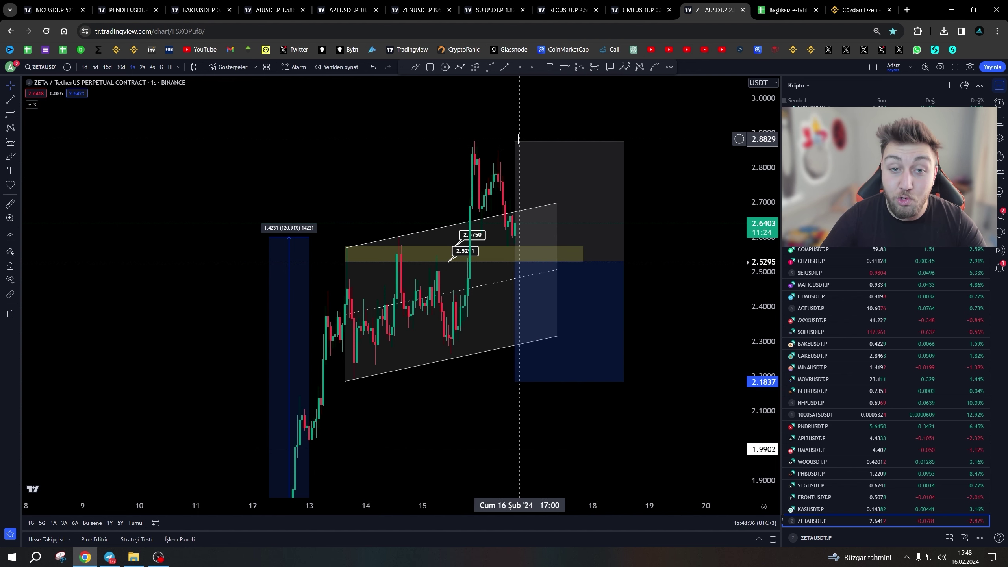
left_click_drag(515, 141, 515, 199)
mouse_move(514, 382)
left_mouse_down()
mouse_move(521, 346)
mouse_move(515, 412)
left_mouse_up()
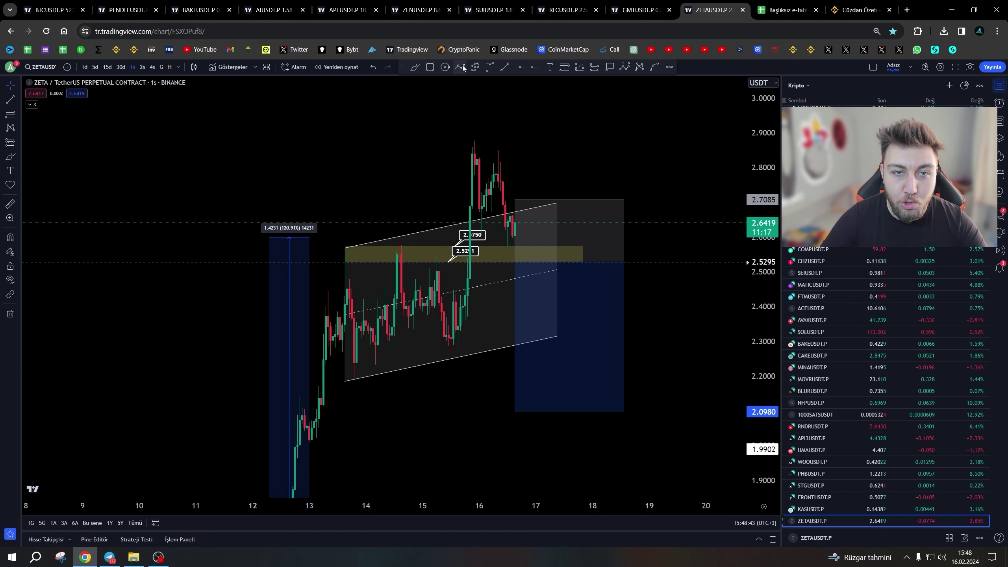
- Draw a yellow rectangle zone from about 2.18 down to 2.09, extending to the short position's far edge
left_click(429, 70)
left_click_drag(320, 415, 623, 384)
- Raise the short position's entry to 2.6379 and its stop level to 2.7293
scroll(663, 333, "up", 1)
left_click_drag(663, 332, 659, 359)
scroll(657, 313, "up", 3)
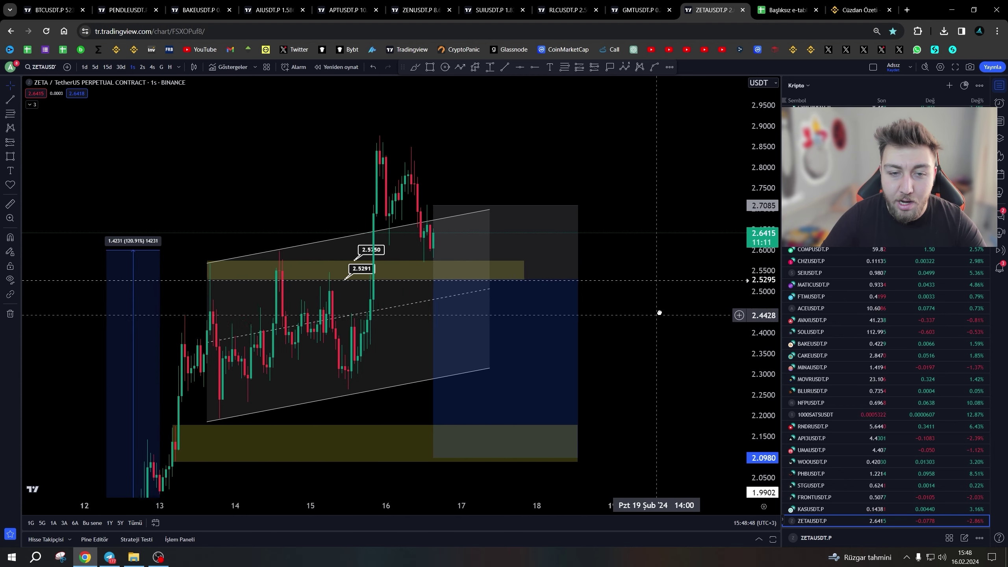
left_click_drag(463, 260, 462, 176)
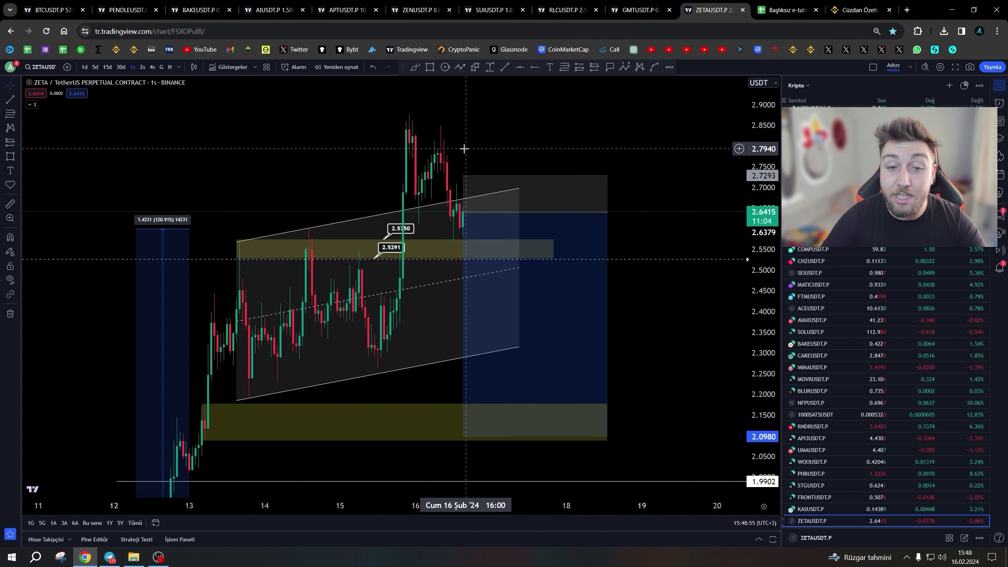
- Switch to Binance, open the USDⓈ-M futures trading page, and return to the ZETAUSDT chart
left_click(859, 9)
mouse_move(229, 75)
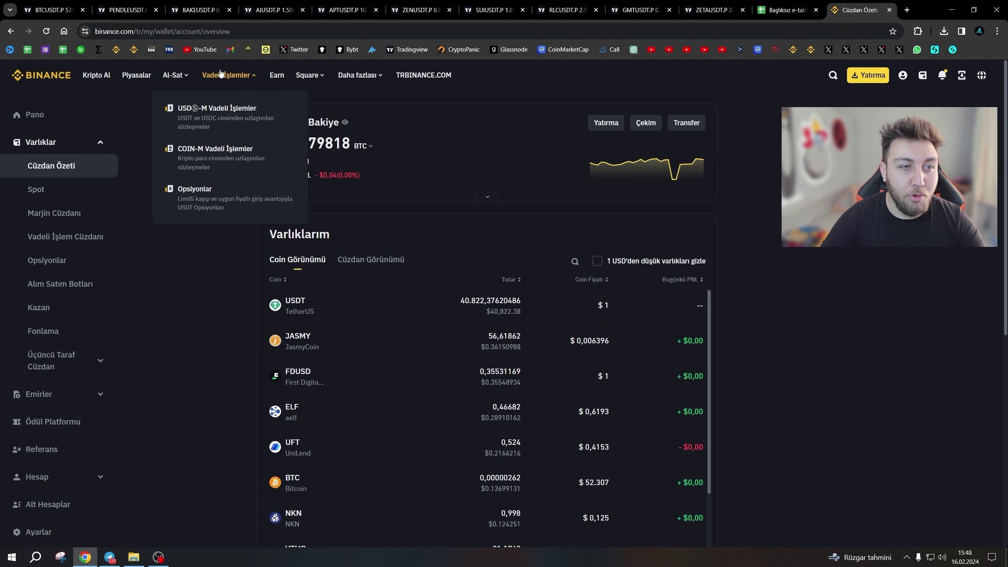
left_click(213, 115)
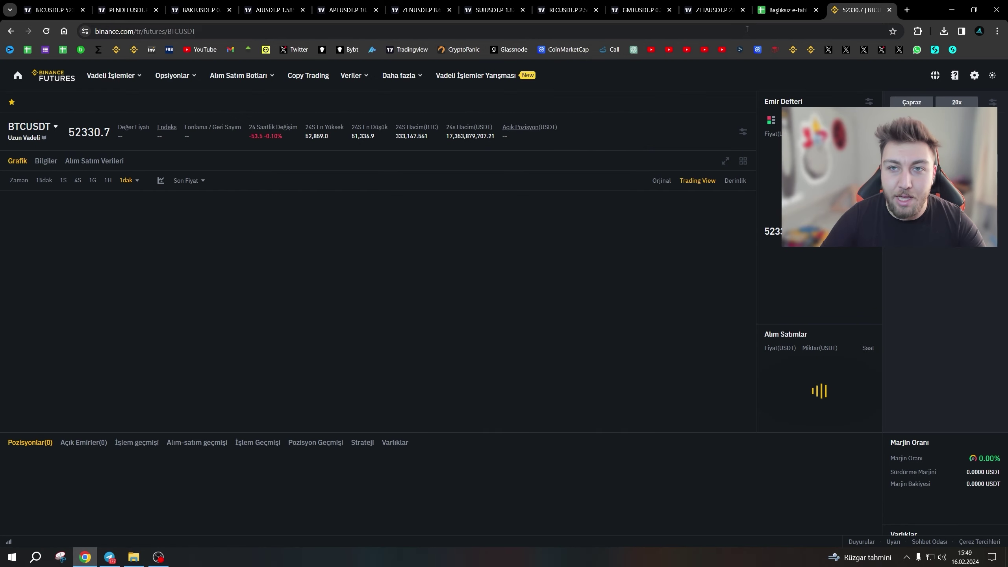
left_click(714, 10)
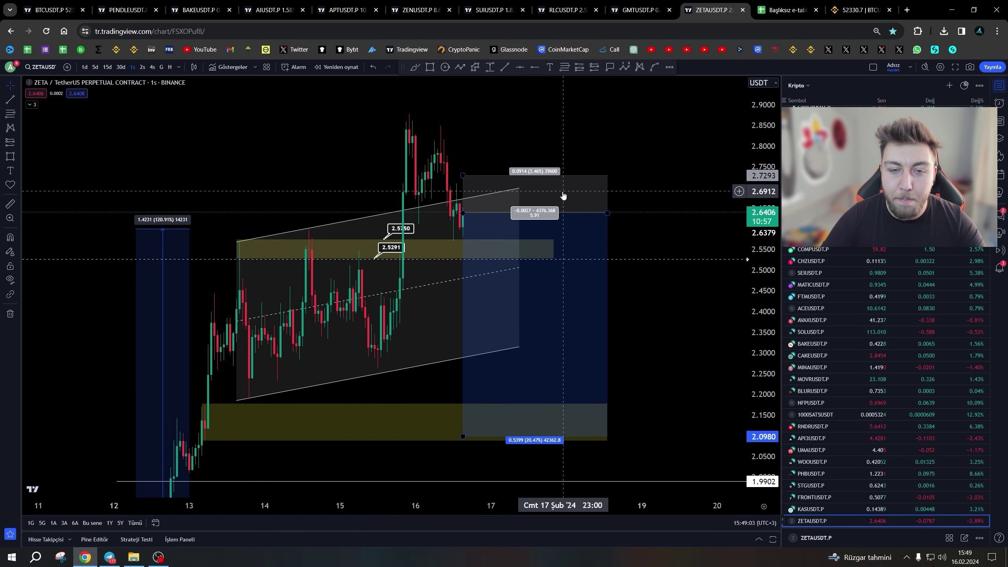